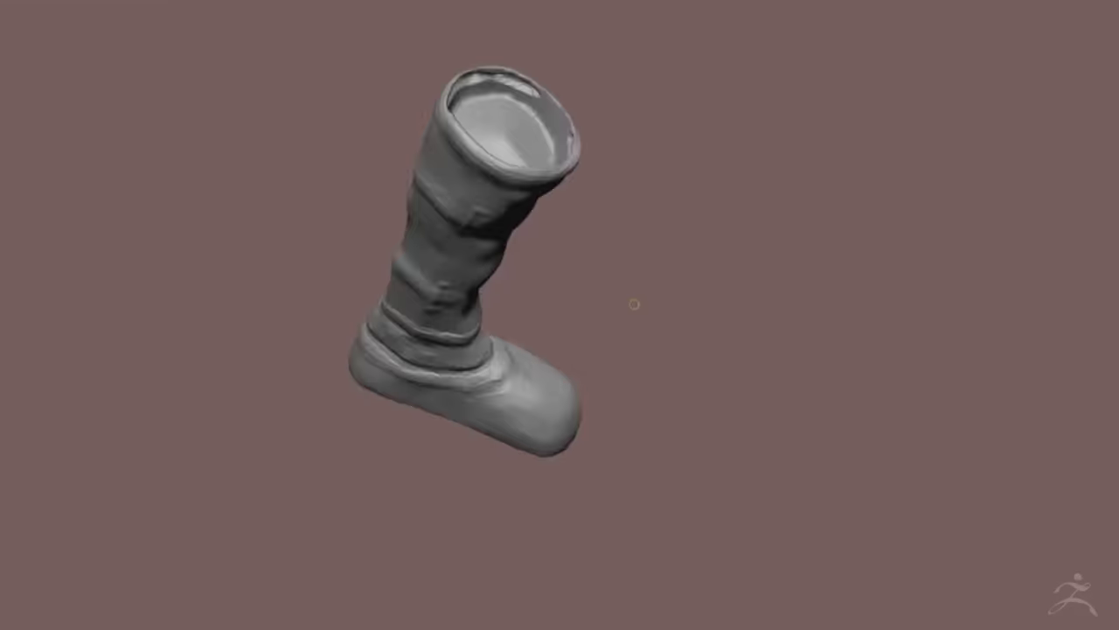
- Orbit from the character's front view to a tilted view of the PolyFramed boot
{"action": "left_click_drag", "start_coordinate": [518, 478], "coordinate": [489, 488]}
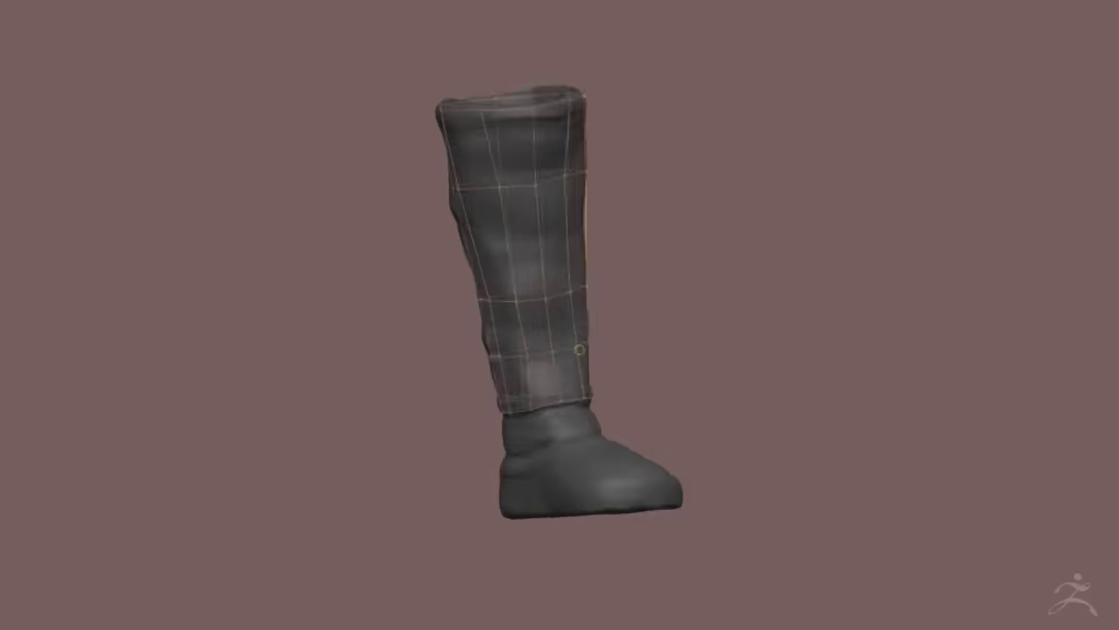
{"action": "left_click_drag", "start_coordinate": [388, 399], "coordinate": [466, 410]}
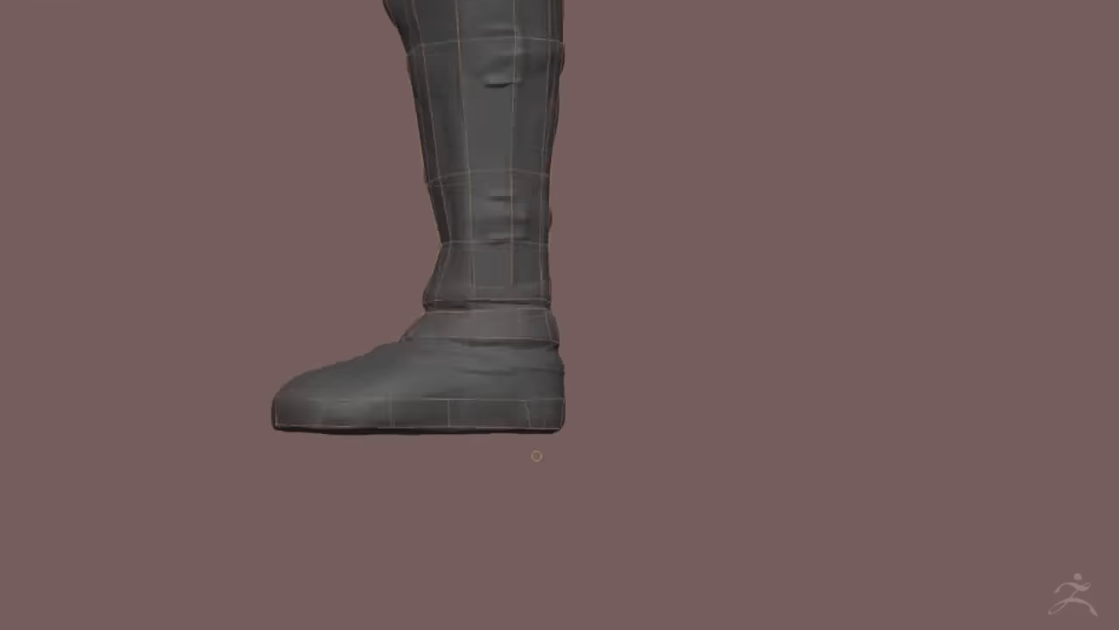
- Orbit the boot to a three-quarter view to inspect the sculpted shaft and sole
{"action": "mouse_move", "coordinate": [515, 440]}
{"action": "left_mouse_down"}
{"action": "mouse_move", "coordinate": [354, 459]}
{"action": "mouse_move", "coordinate": [511, 342]}
{"action": "left_mouse_up"}
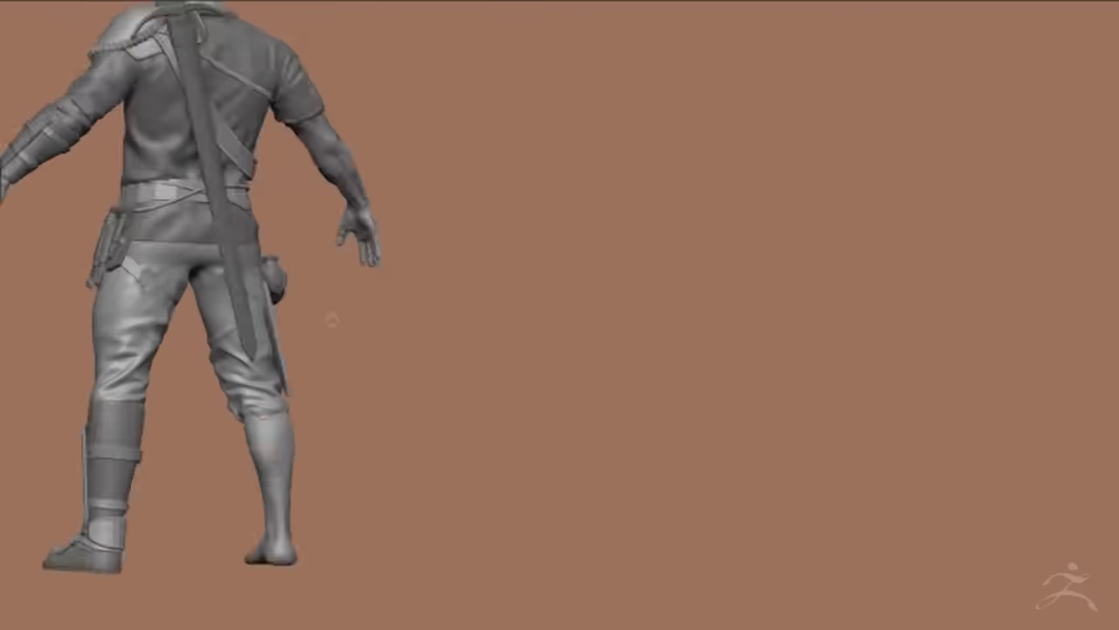
- Orbit the soloed pants to view their cloth folds from another angle
{"action": "left_click_drag", "start_coordinate": [403, 390], "coordinate": [301, 297]}
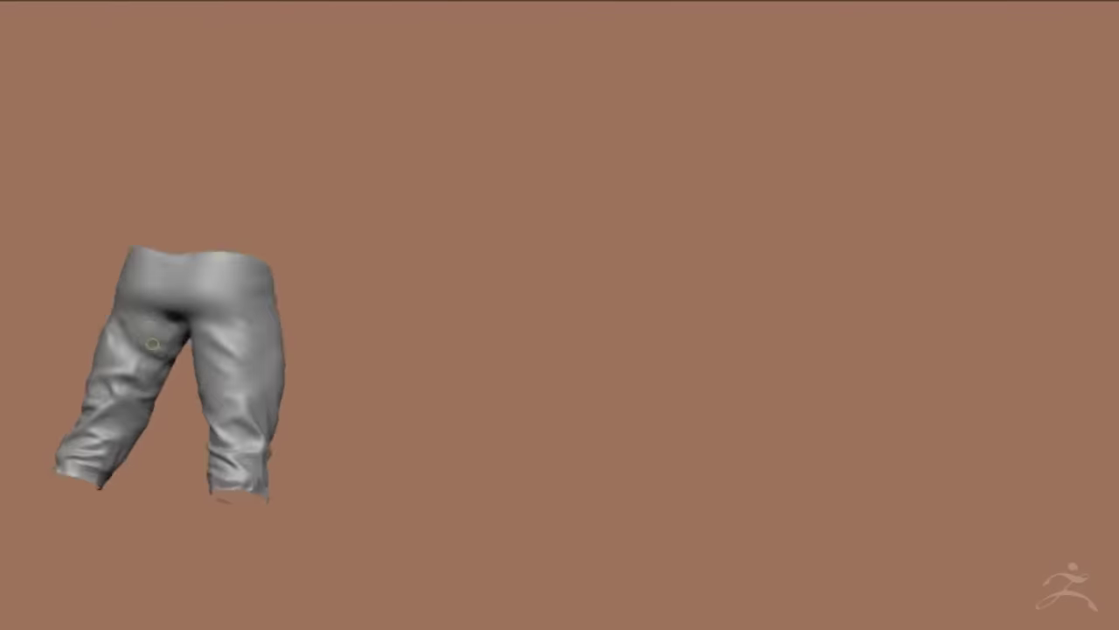